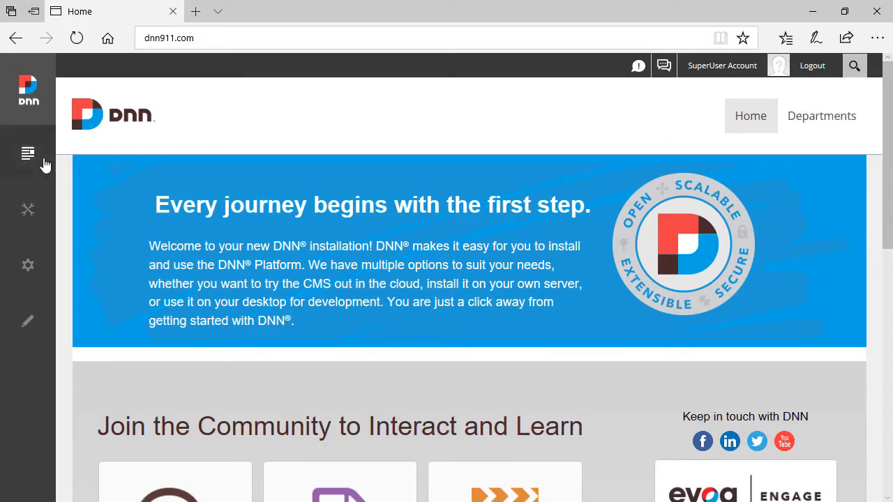
Review the site's roles list and the authorized users list, and close the panel.
mouse_move(30, 207)
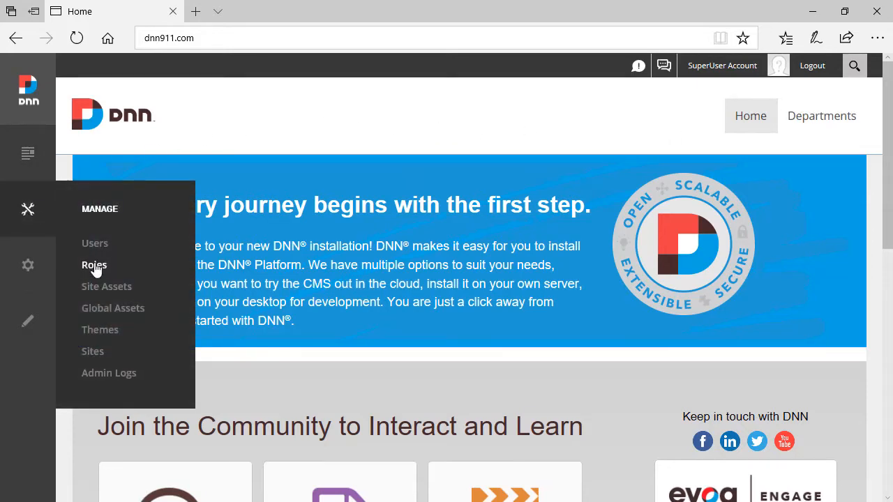
click(94, 266)
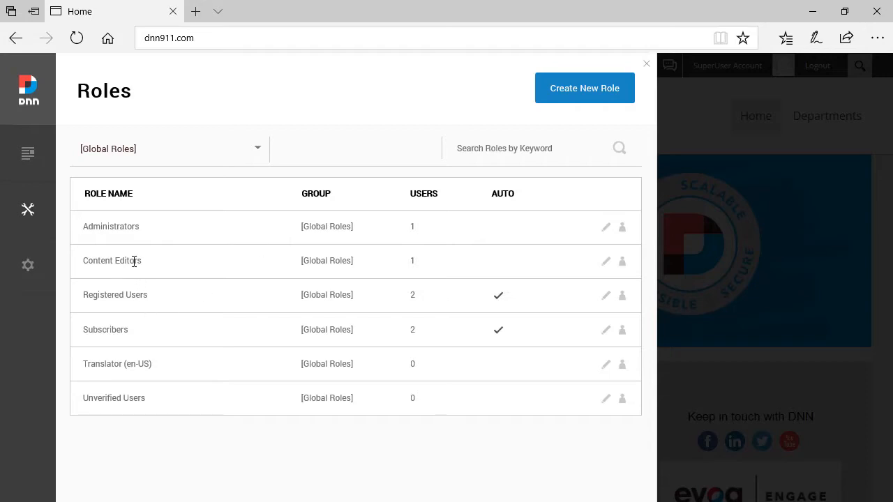
mouse_move(28, 207)
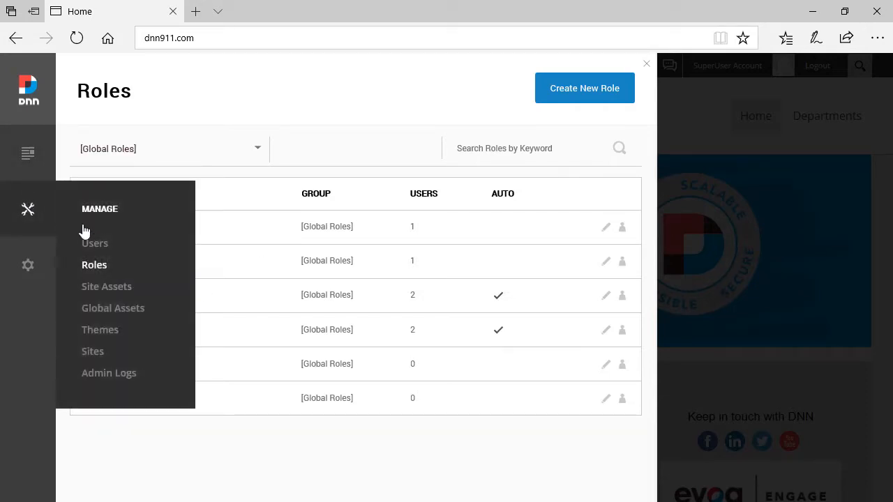
click(91, 245)
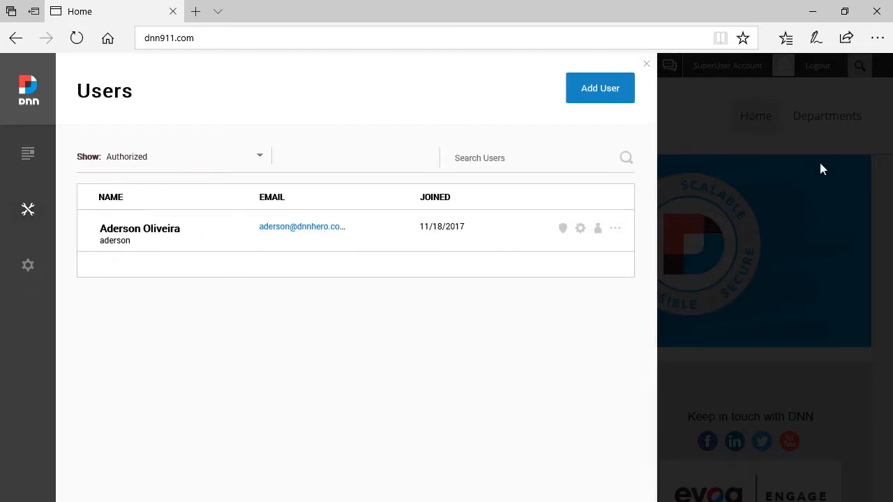
click(693, 130)
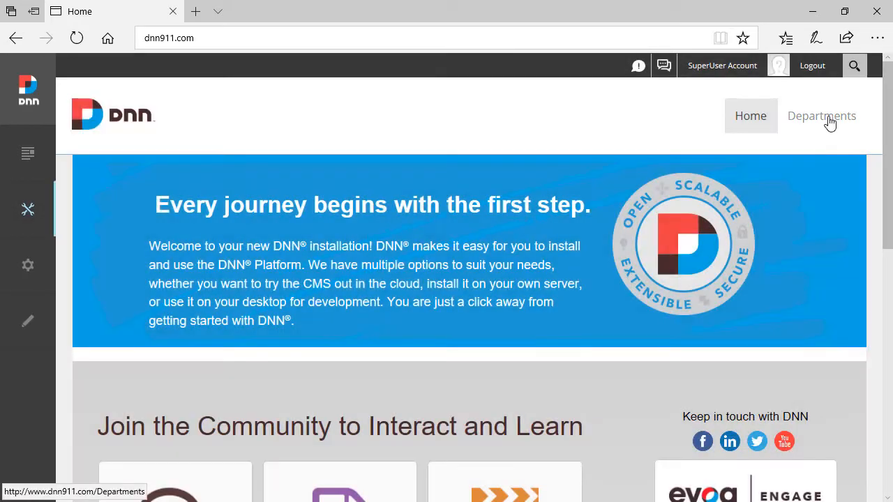
Open the Departments page, lock it in edit mode and bring up its page settings.
click(829, 123)
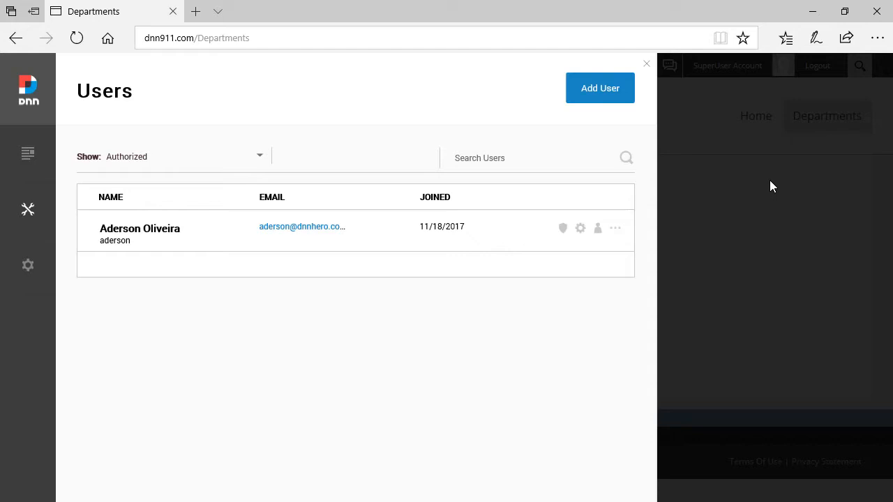
click(773, 253)
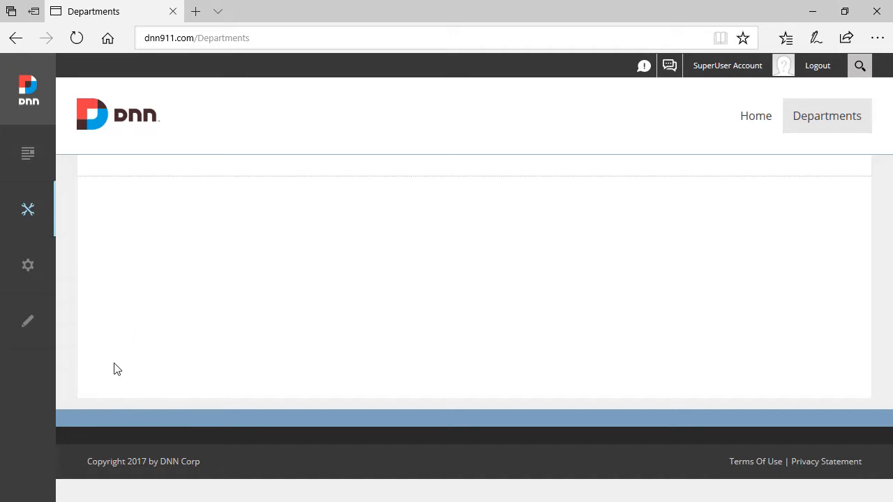
click(29, 322)
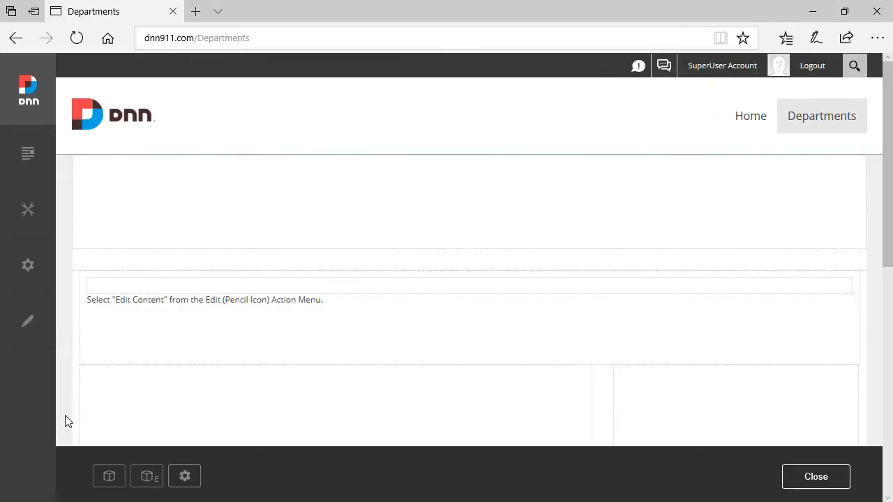
click(33, 322)
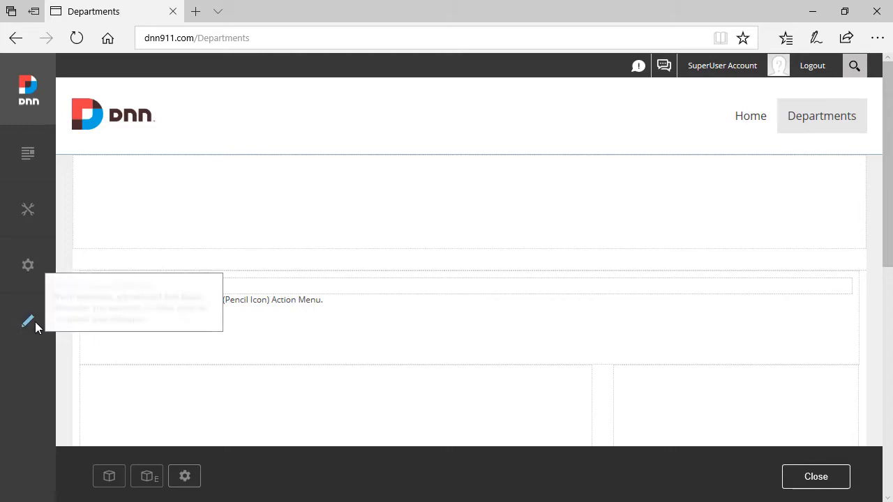
click(185, 476)
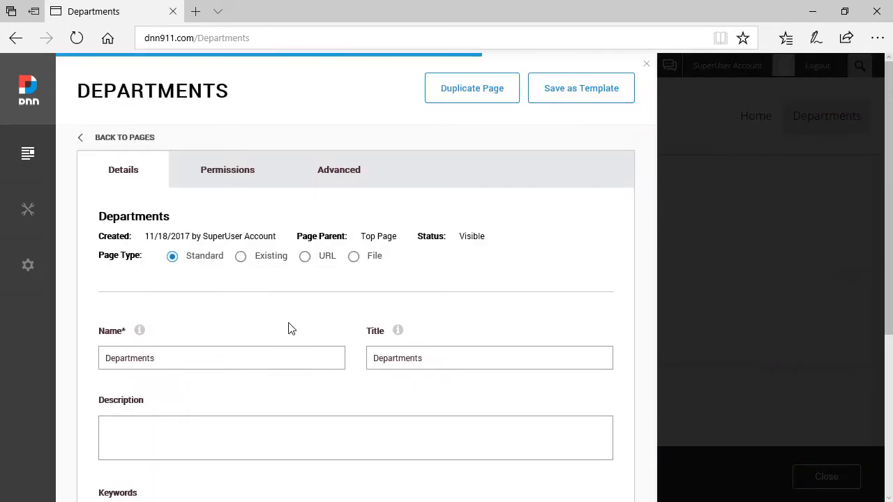
Grant the Content Editors role View and Edit permissions on the Departments page and save the page.
click(228, 170)
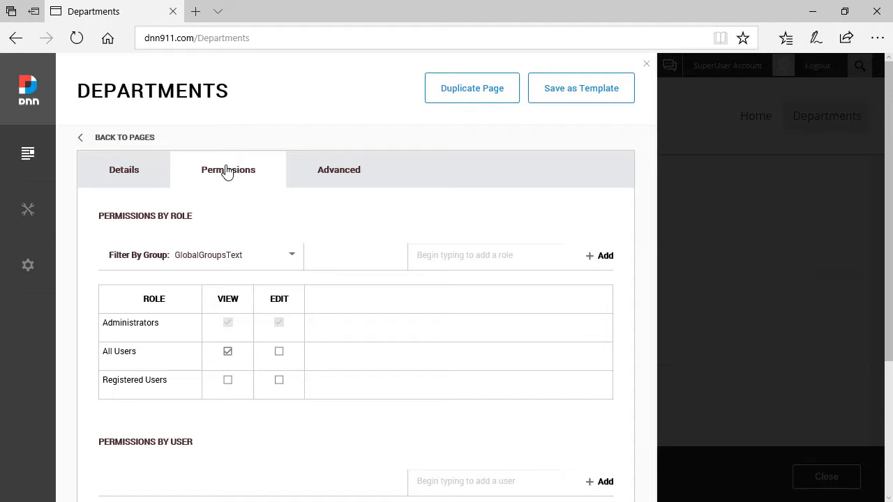
text(c)
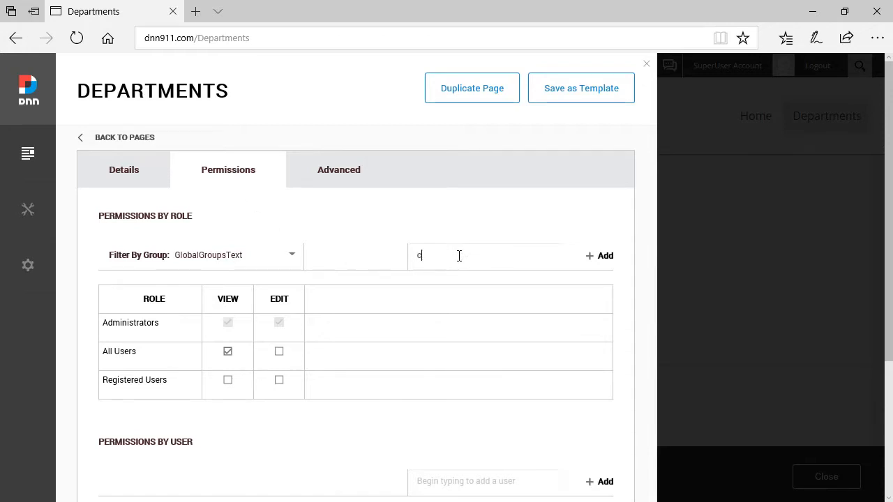
click(451, 281)
click(604, 260)
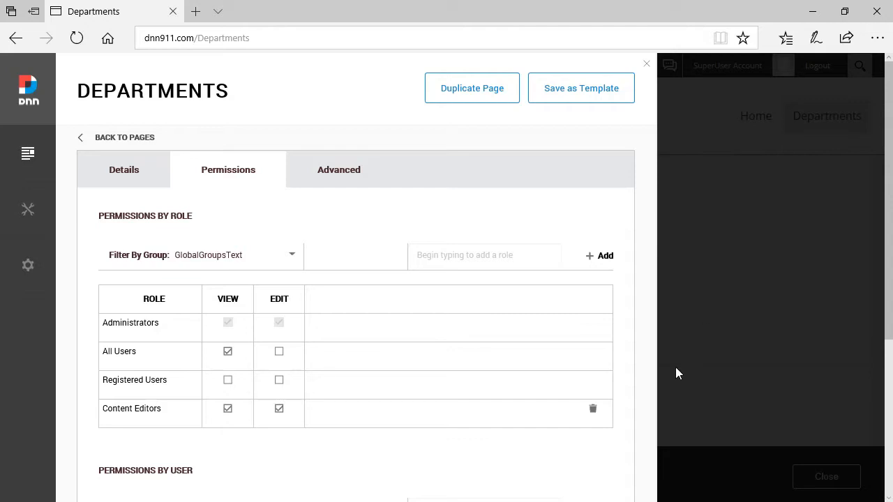
scroll(467, 316, down, 3)
click(403, 433)
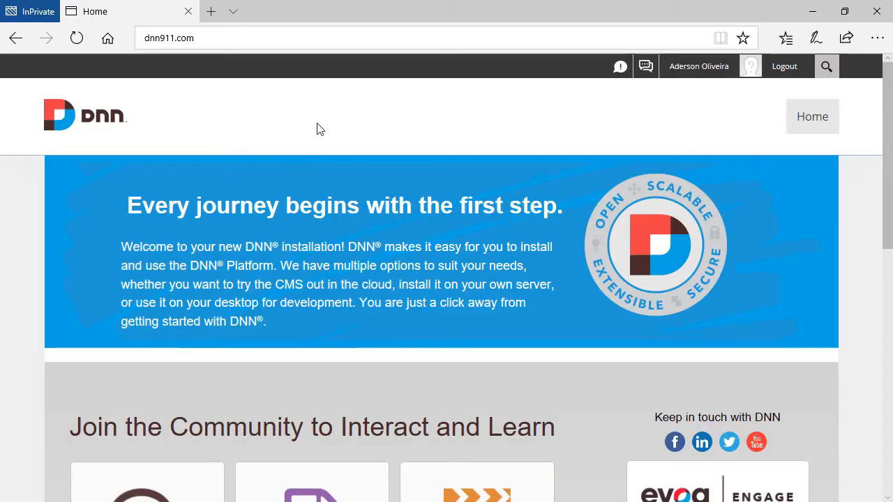
In the InPrivate browser window, reload the site and open the Departments page in locked edit mode.
key(F5)
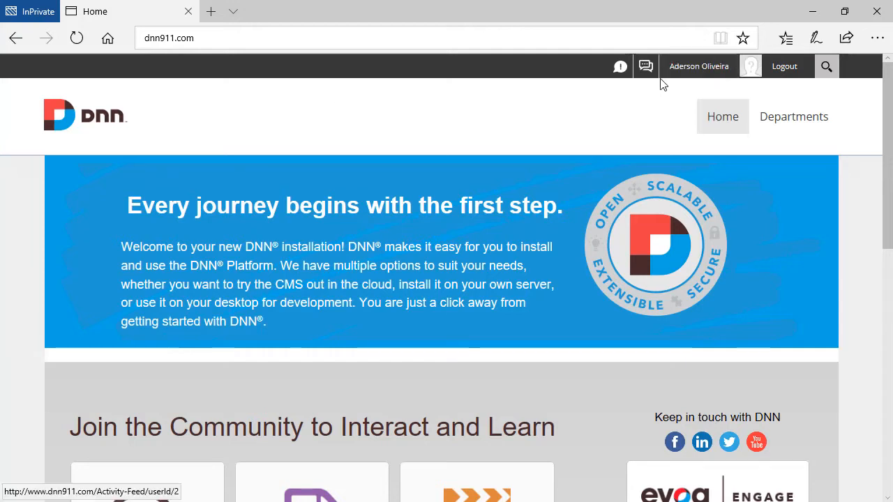
click(793, 122)
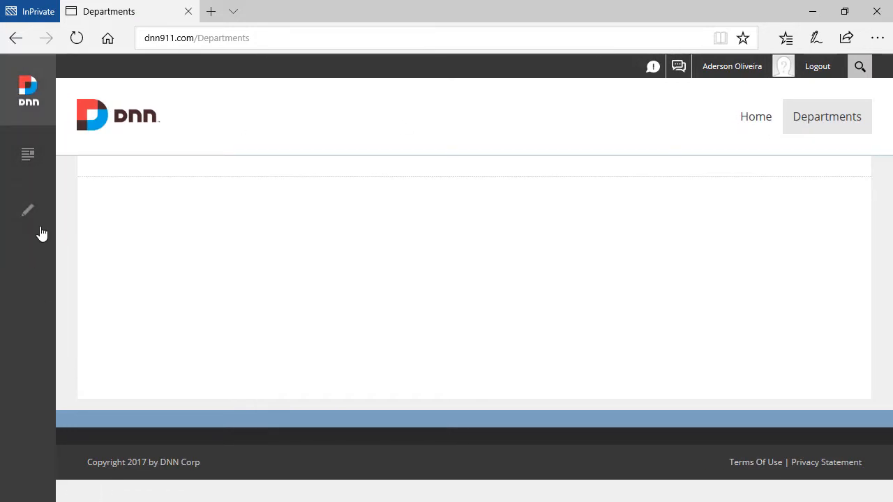
mouse_move(28, 155)
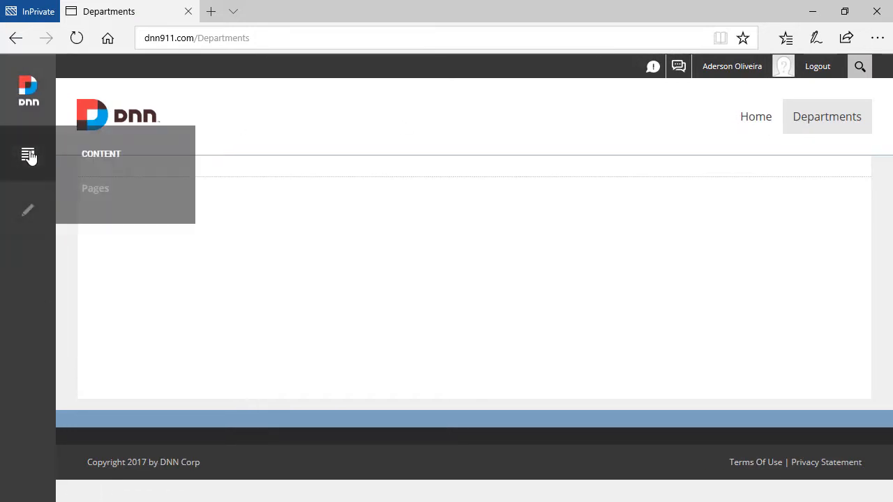
click(29, 208)
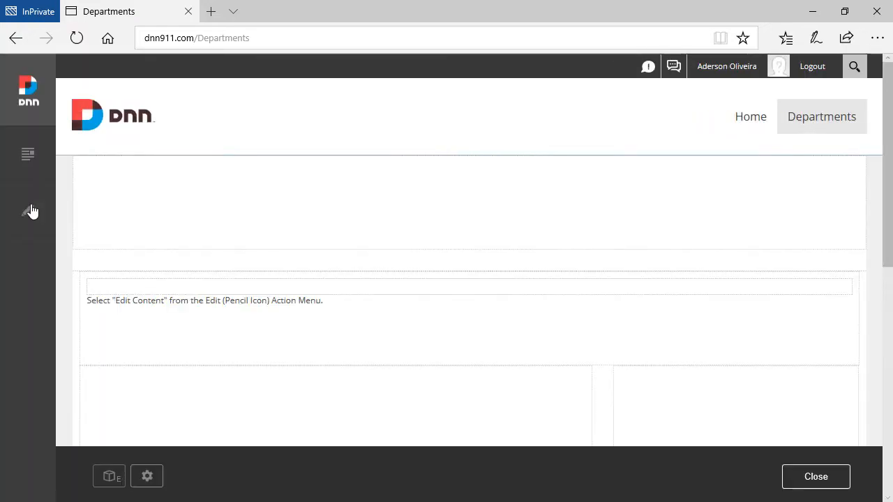
click(30, 213)
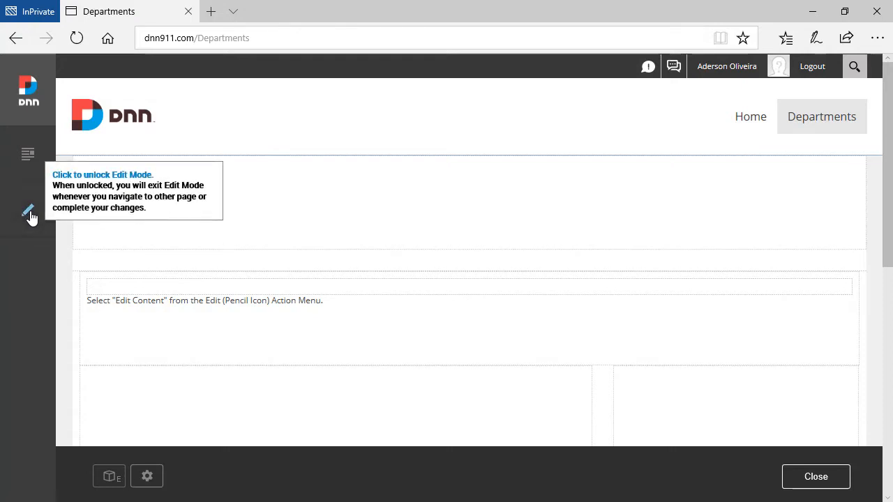
Start a new page from the Departments page settings and enter Operations as both its name and title.
mouse_move(30, 159)
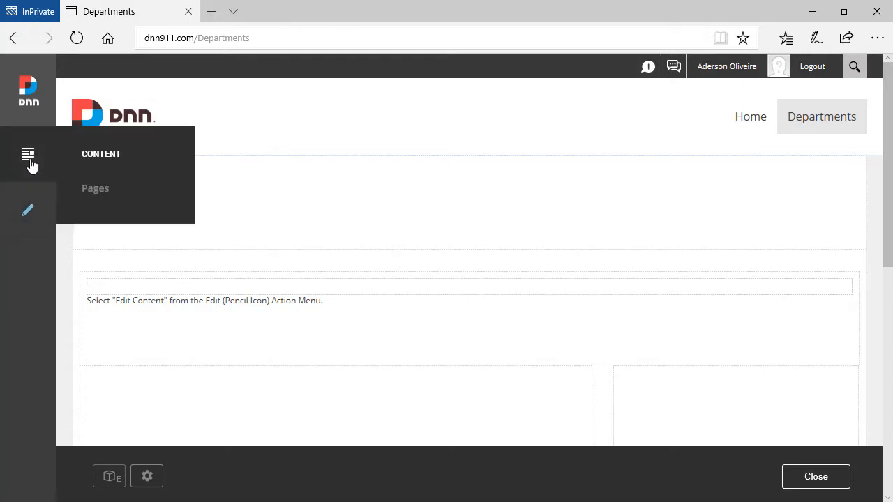
click(91, 190)
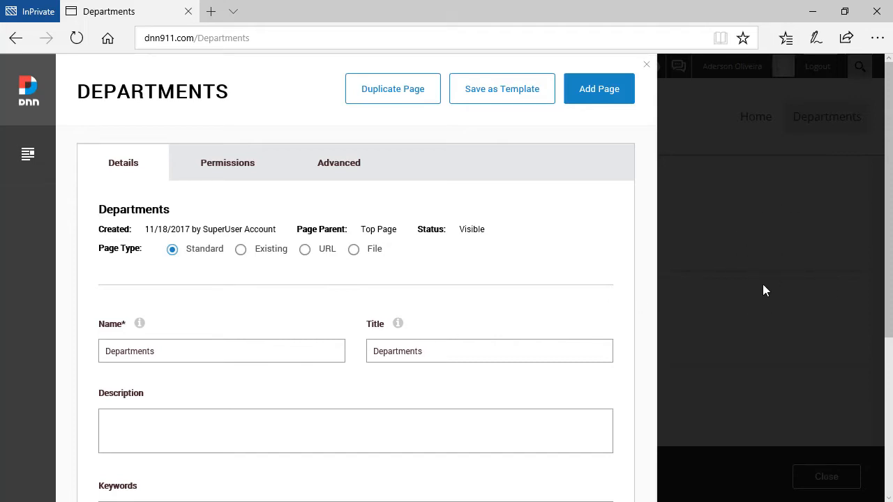
click(602, 97)
click(310, 337)
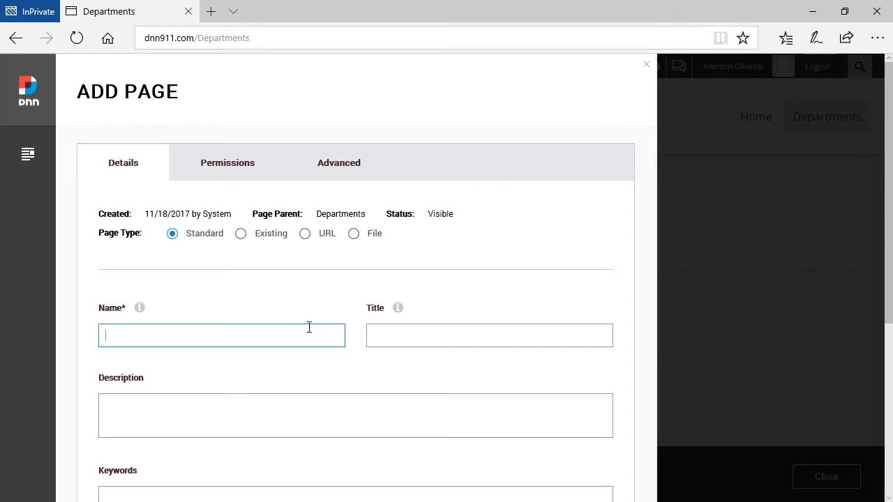
text(O)
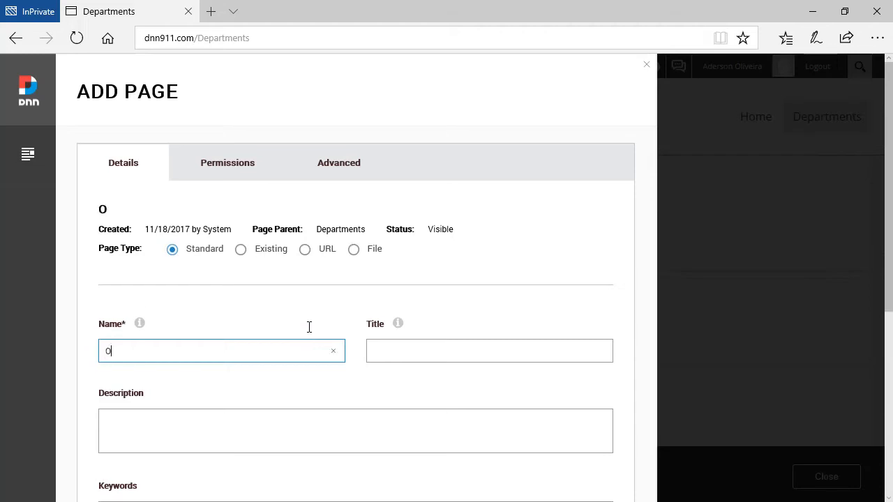
text(perations)
key(ctrl+a)
key(ctrl+c)
key(Tab)
key(ctrl+v)
Set the new Operations page's parent page to < None Specified >.
scroll(331, 307, down, 5)
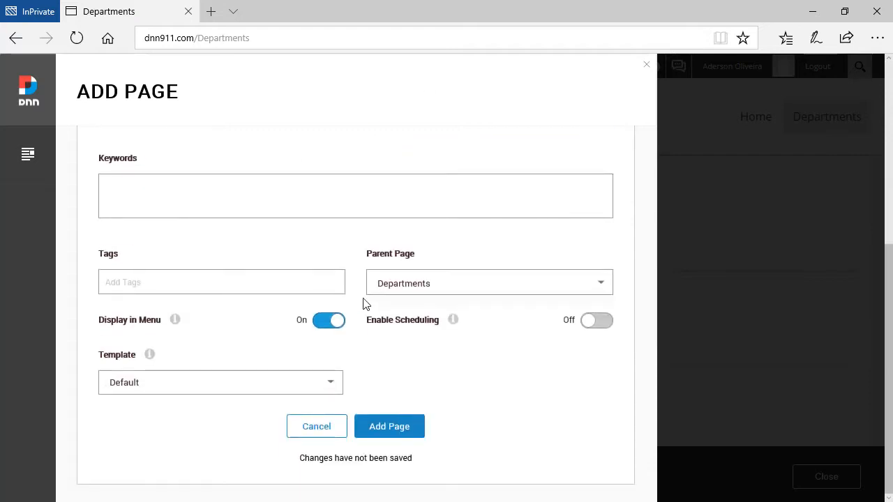
click(398, 286)
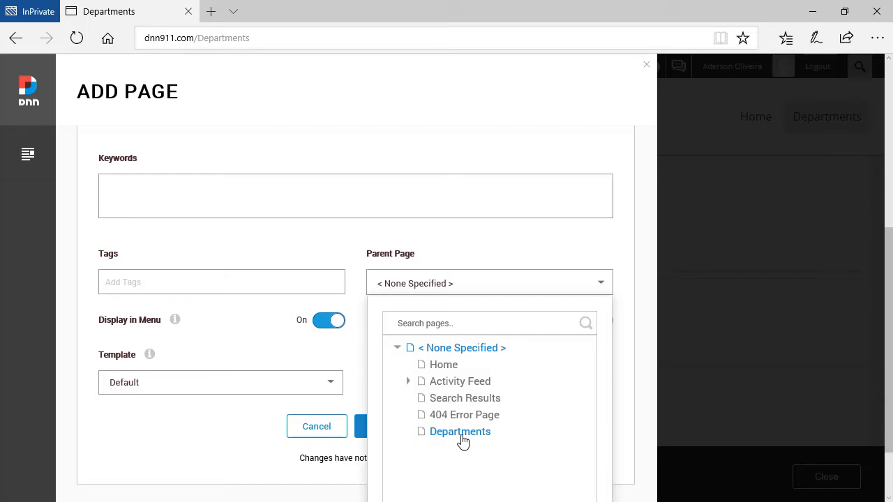
click(452, 372)
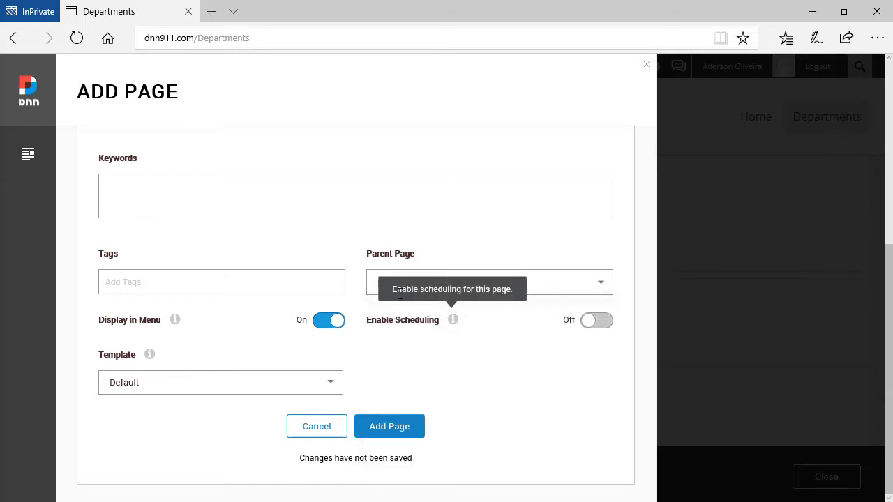
click(532, 283)
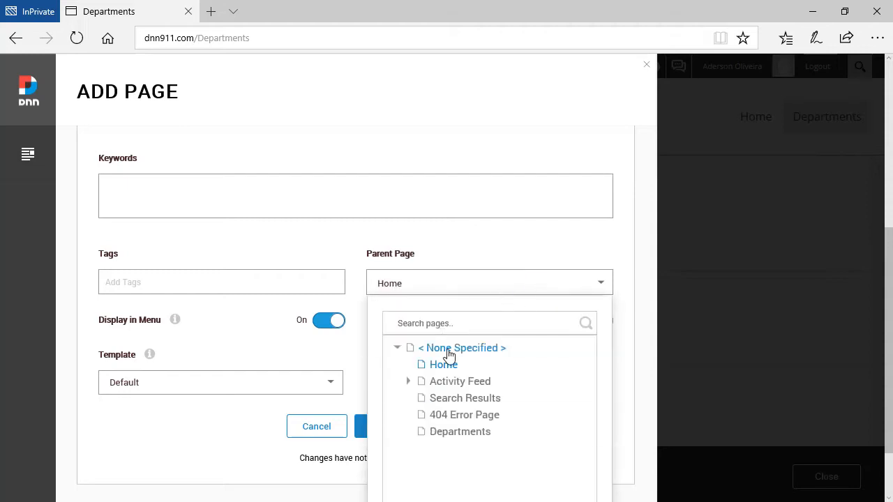
click(449, 351)
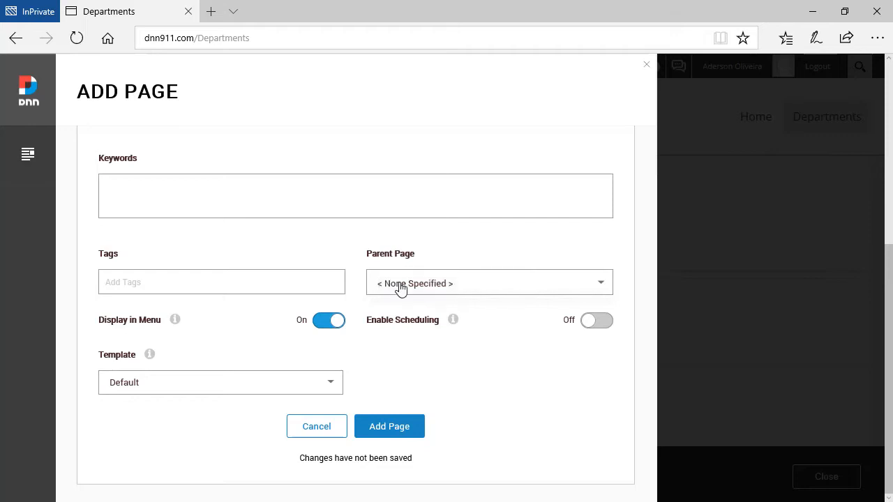
Check the Operations page's permissions by role and add the page to the site.
scroll(418, 326, up, 3)
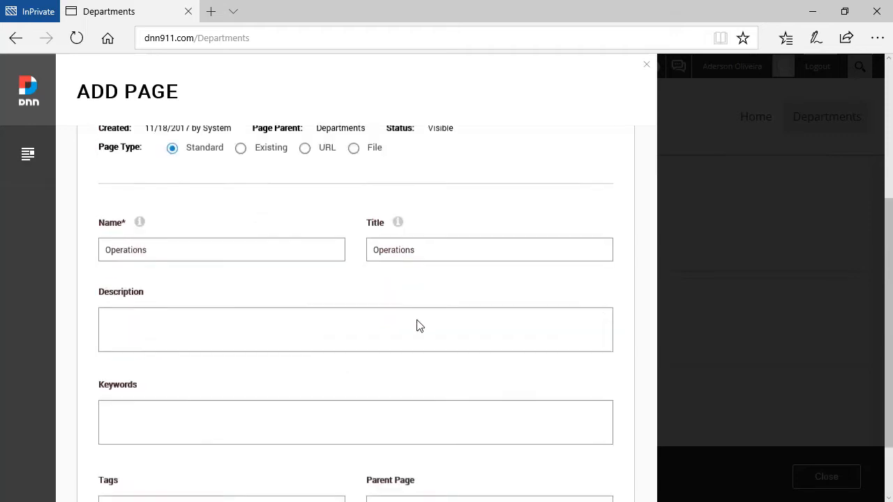
scroll(418, 326, up, 1)
click(235, 166)
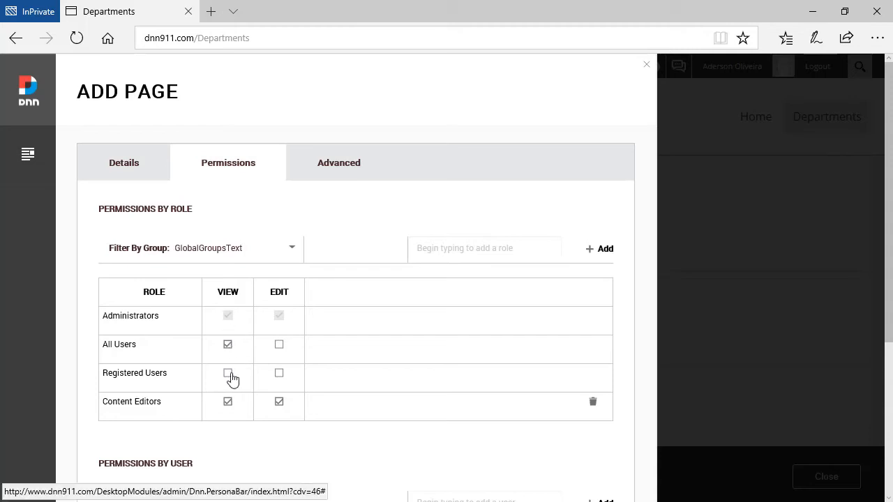
click(145, 169)
scroll(356, 305, down, 5)
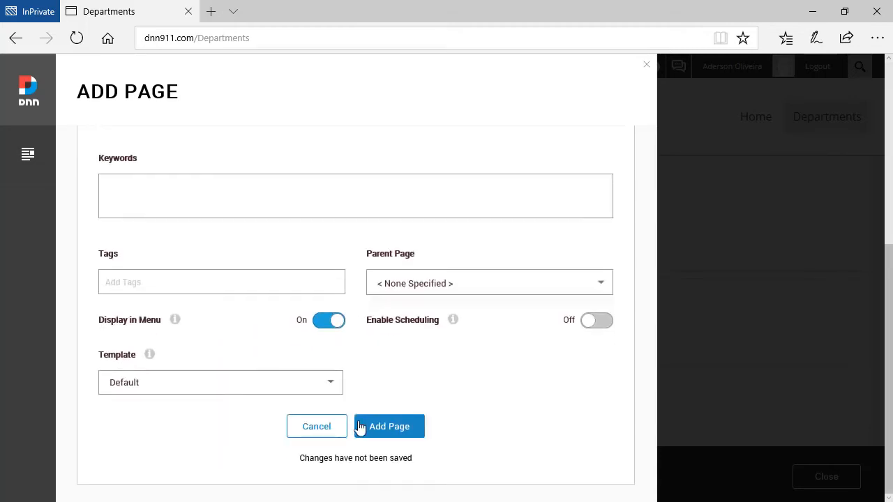
click(398, 430)
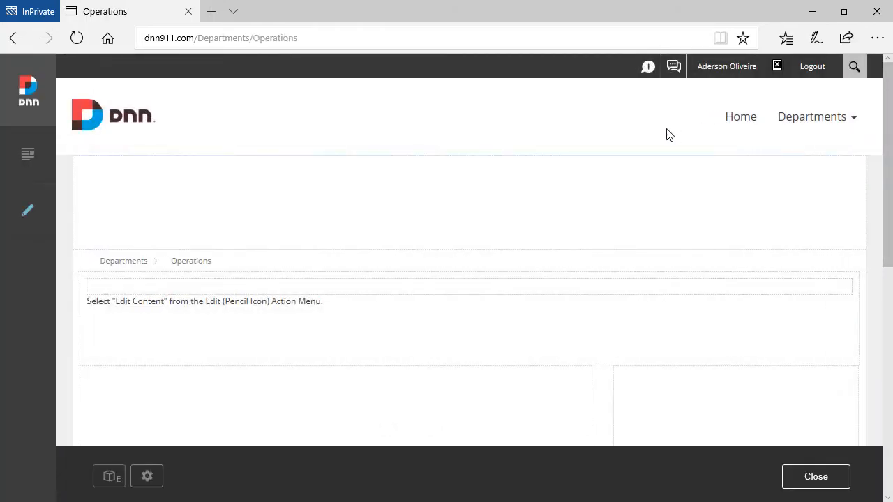
Check the Departments submenu for the Operations page and return to the Departments page.
mouse_move(820, 128)
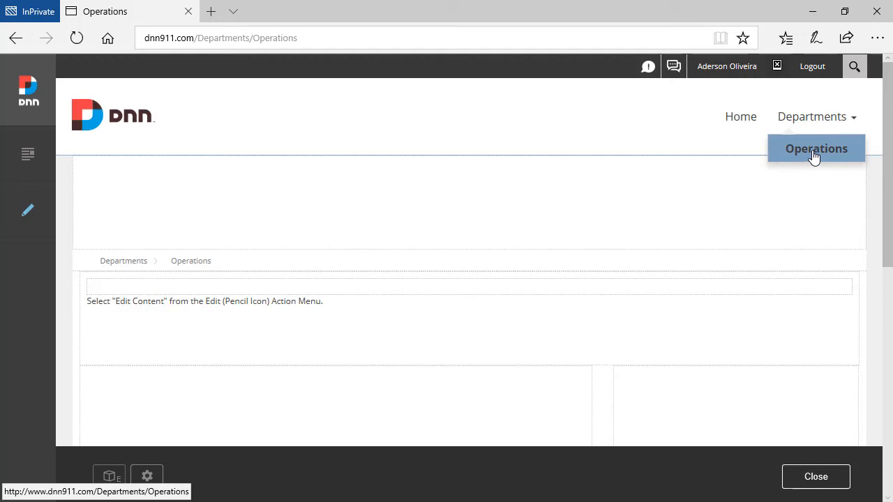
click(817, 117)
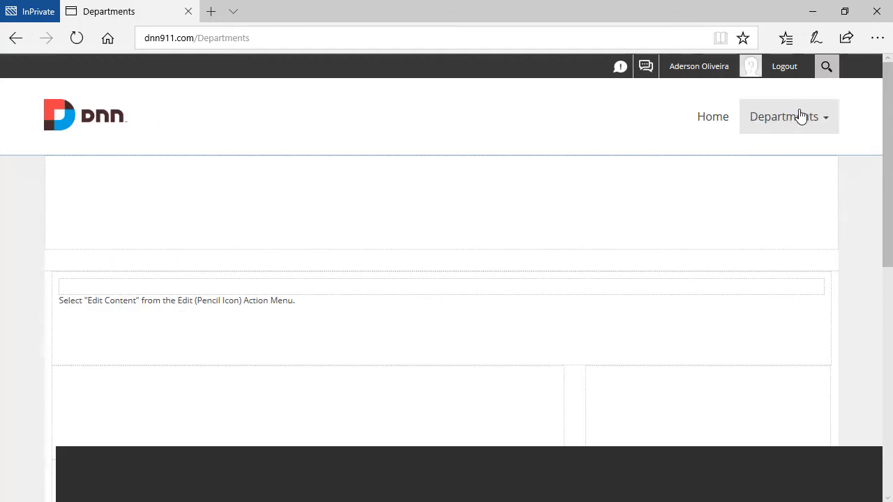
mouse_move(810, 123)
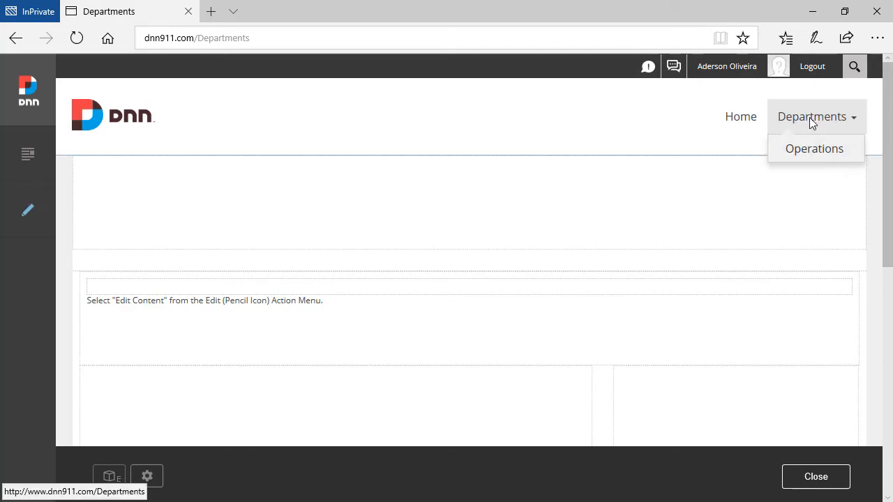
Open the Operations page, start a new page from its settings, and name it Marketing.
click(809, 150)
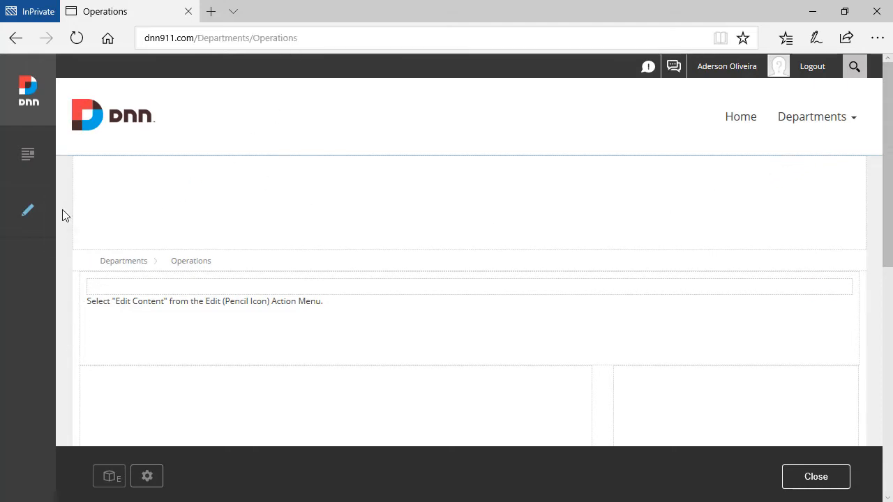
mouse_move(28, 159)
click(96, 190)
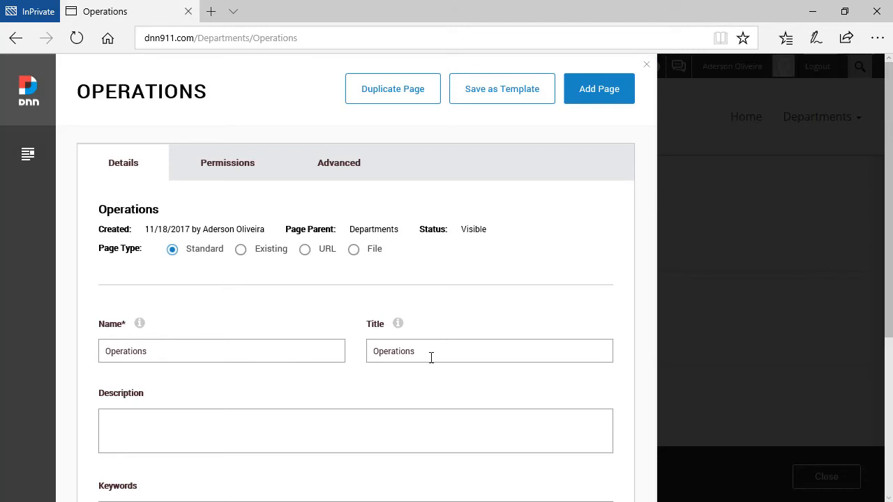
click(597, 92)
click(265, 330)
text(Marketing)
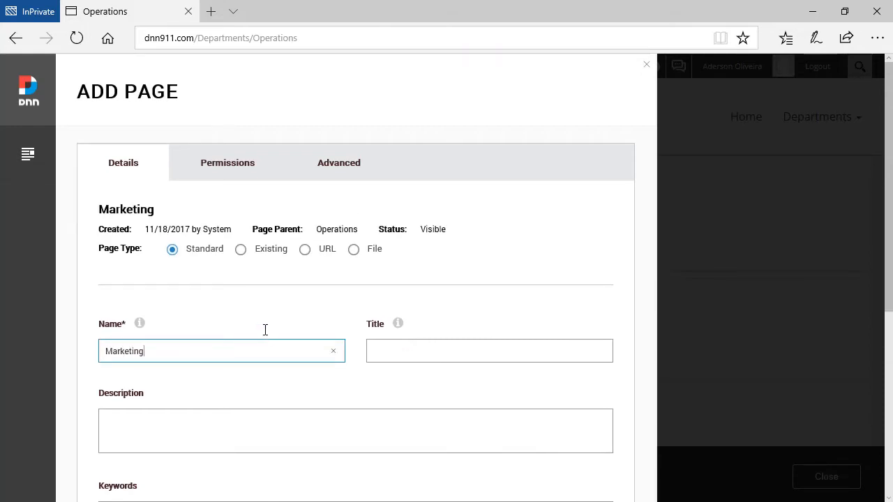
Set the new Marketing page's parent page to Departments.
scroll(279, 331, down, 4)
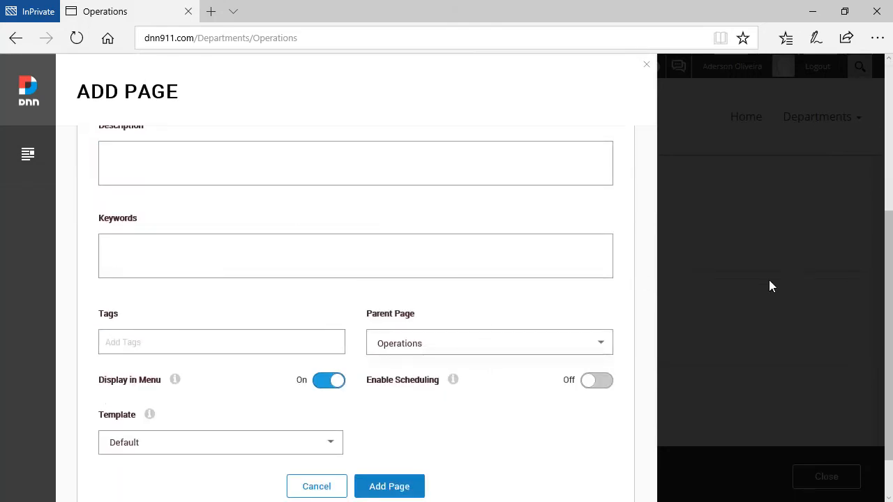
click(427, 351)
scroll(474, 405, down, 1)
click(408, 425)
click(450, 427)
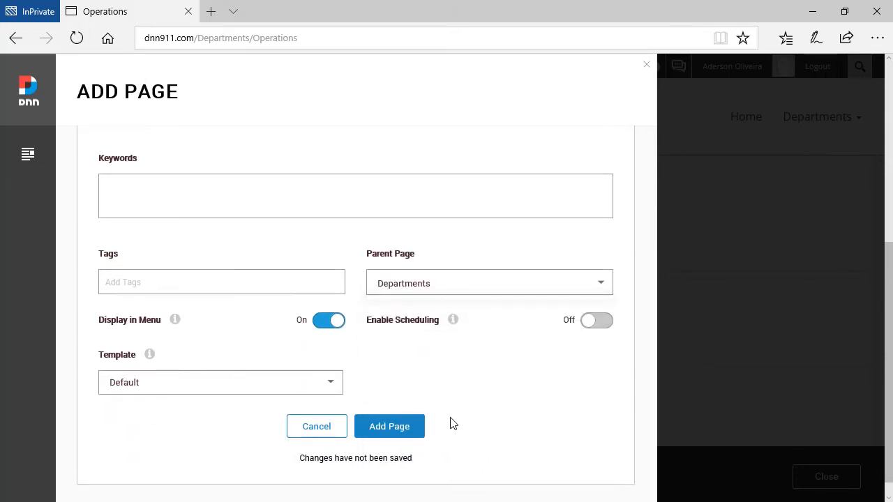
Enter Marketing as the new page's title and add the page to the site.
scroll(454, 406, up, 4)
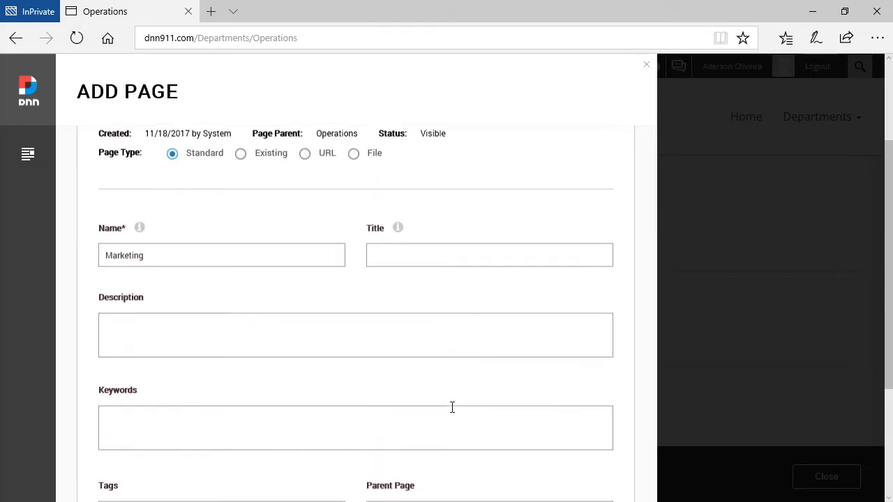
double_click(221, 267)
key(ctrl+c)
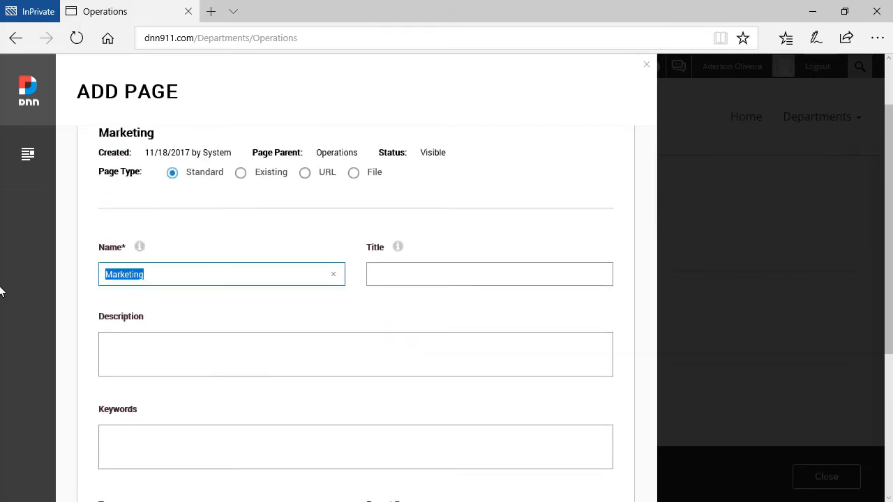
key(Tab)
key(ctrl+v)
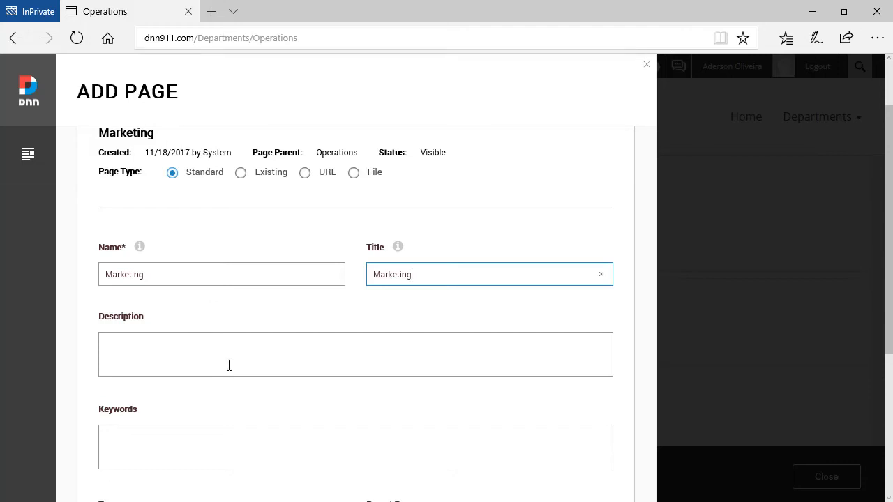
scroll(349, 309, down, 4)
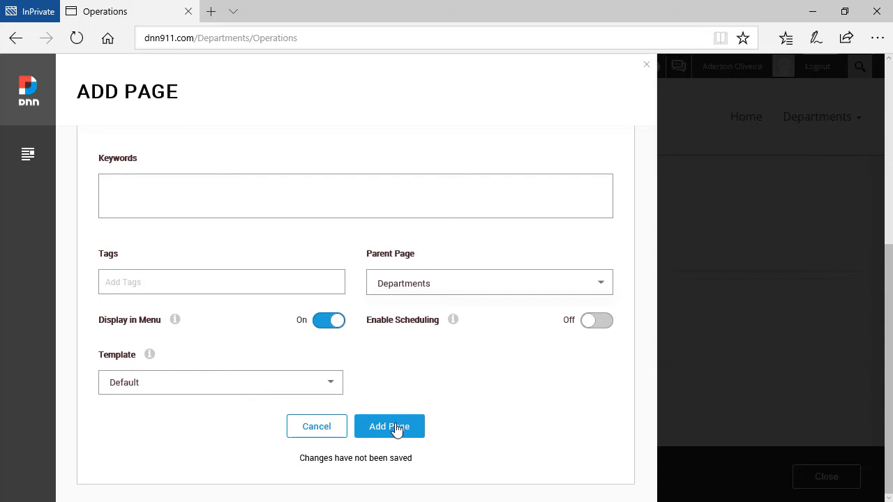
click(395, 428)
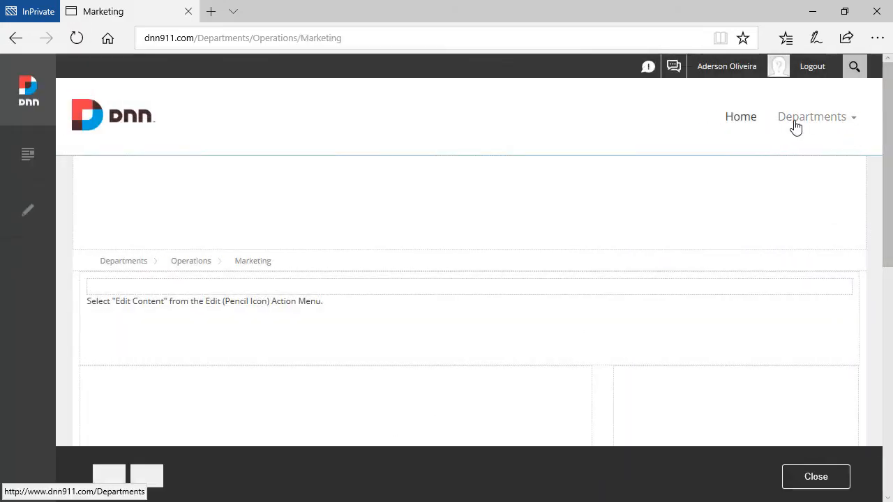
Check where the new page sits in the Departments submenu and open the Marketing page under Operations.
mouse_move(796, 124)
mouse_move(807, 159)
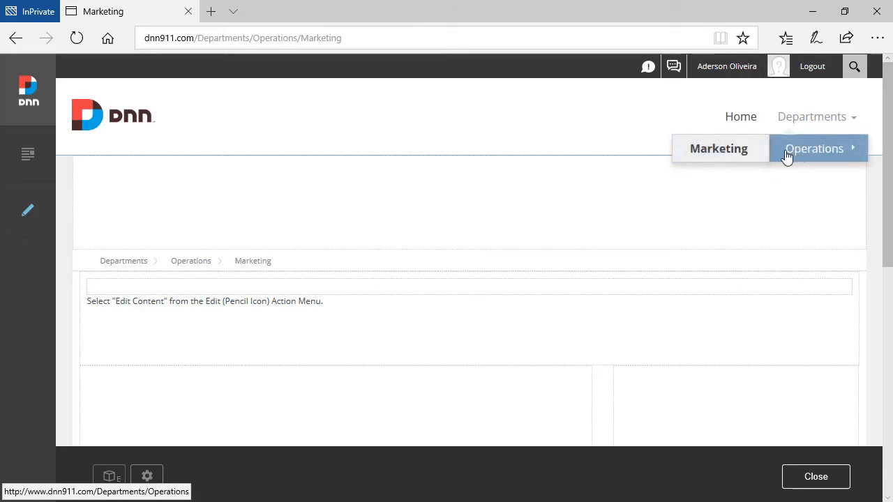
click(737, 155)
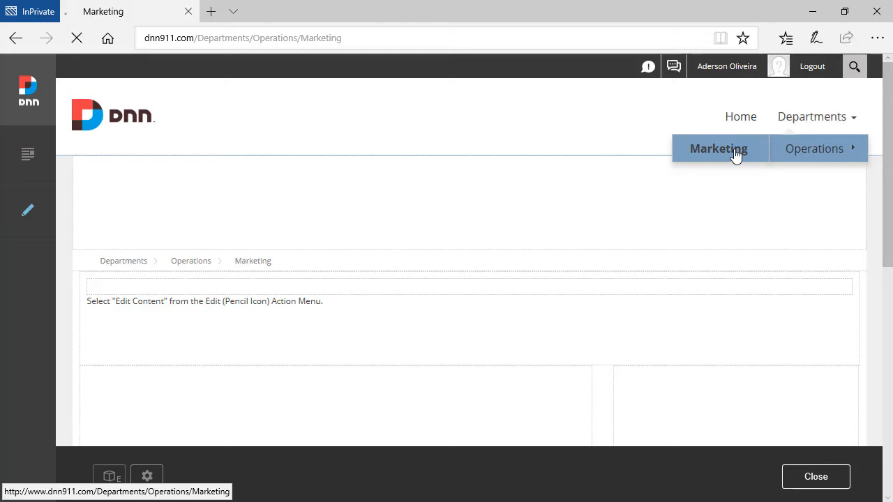
Set the parent page to Departments in the existing Marketing page's settings and save the change.
click(142, 477)
scroll(396, 340, down, 4)
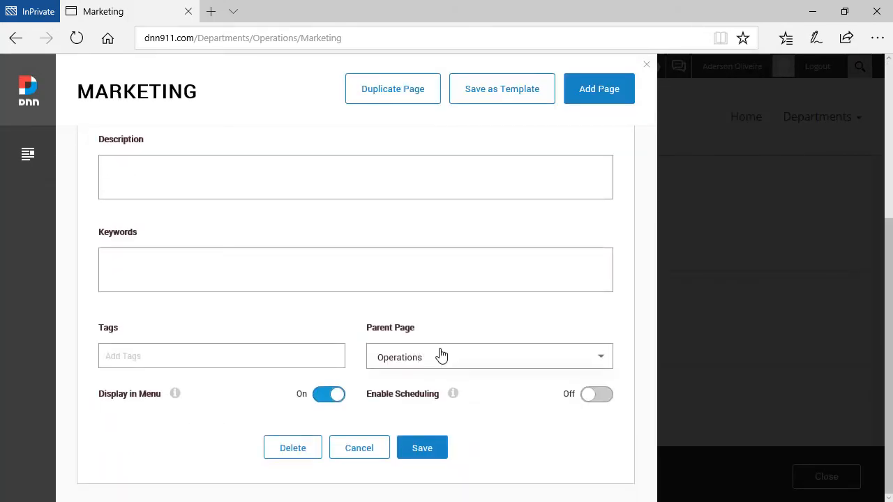
click(440, 357)
scroll(463, 369, down, 3)
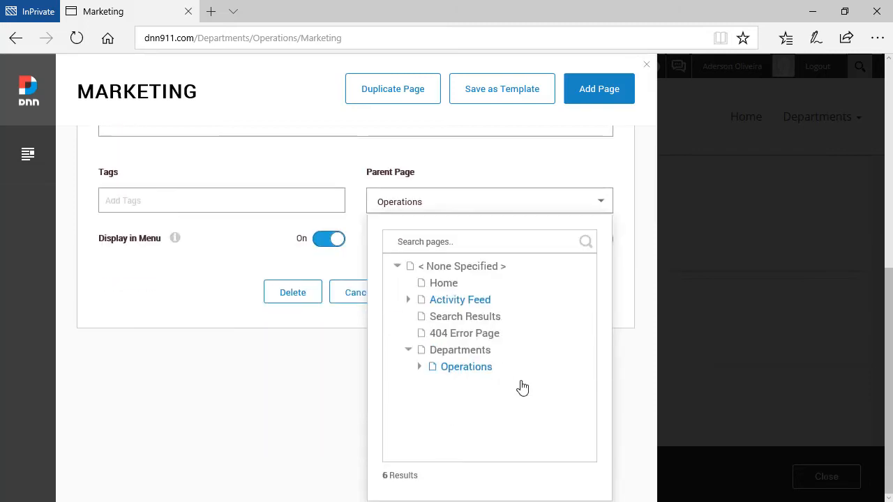
click(465, 357)
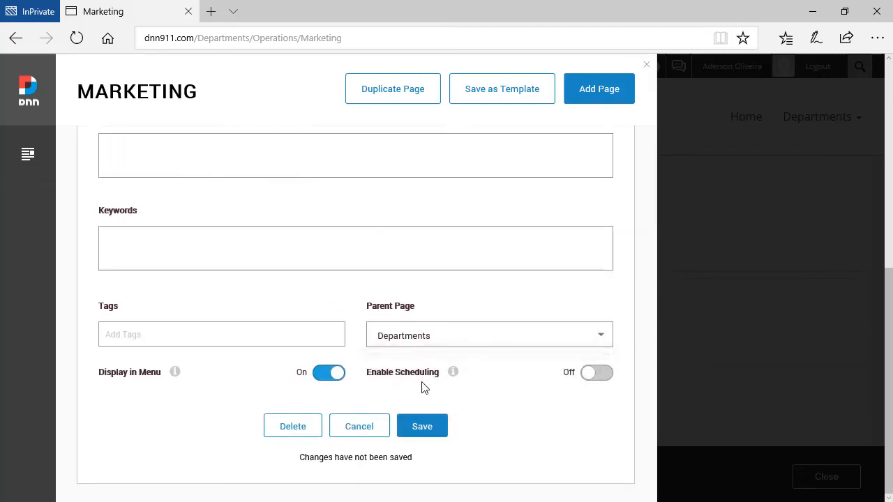
click(414, 434)
mouse_move(807, 128)
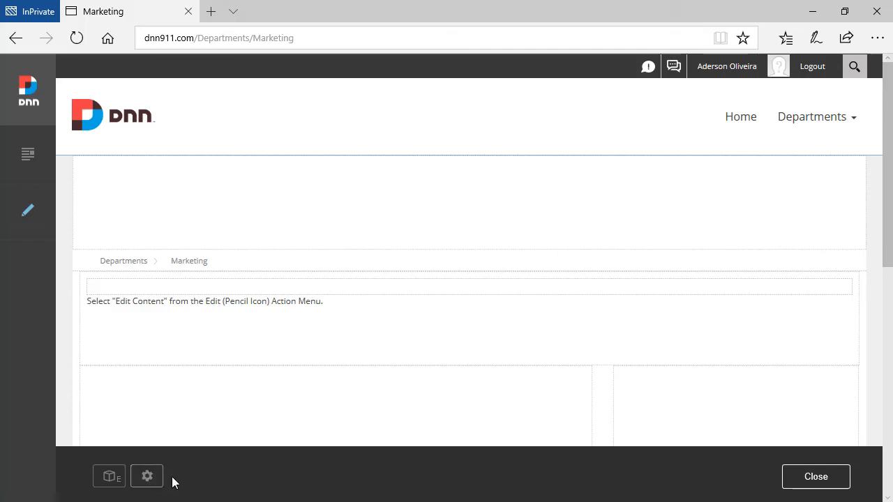
Check which existing modules from the Home and Departments pages can be added to Marketing, and leave without adding any.
click(110, 480)
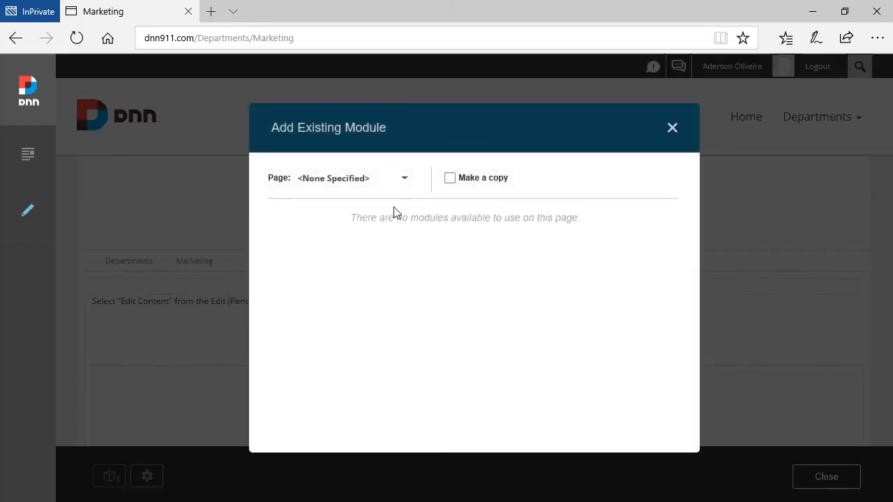
click(404, 181)
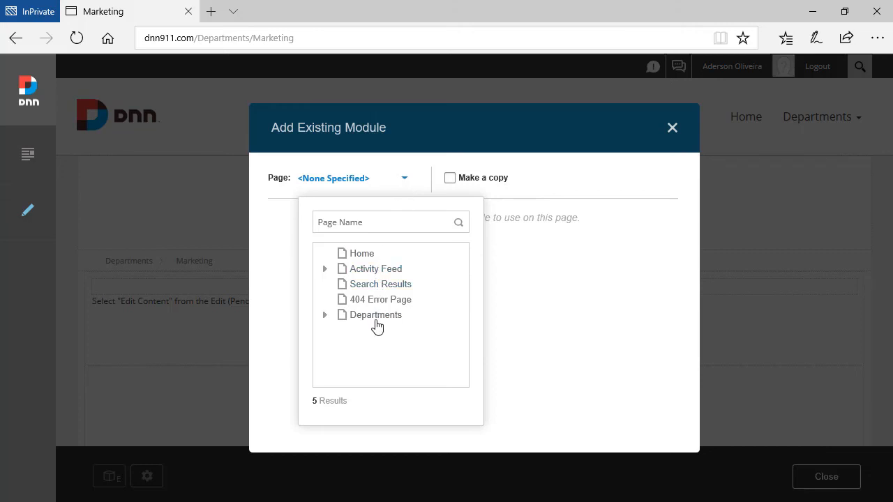
click(358, 255)
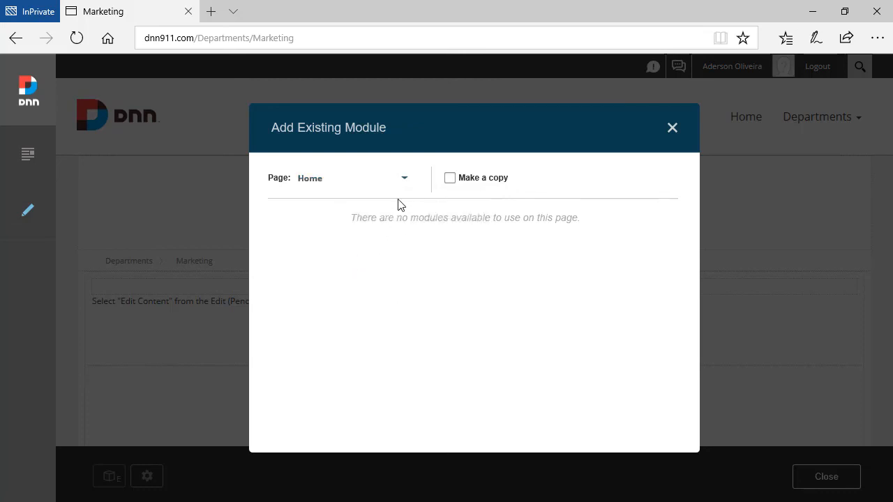
click(375, 183)
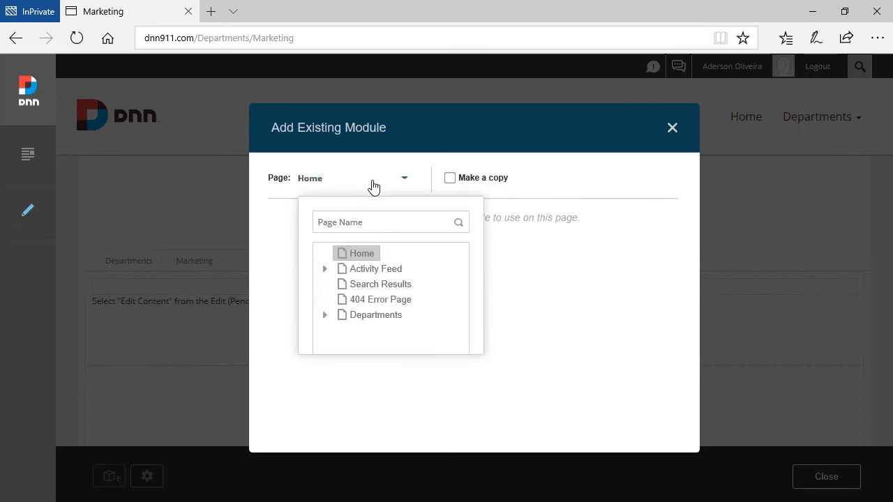
click(369, 317)
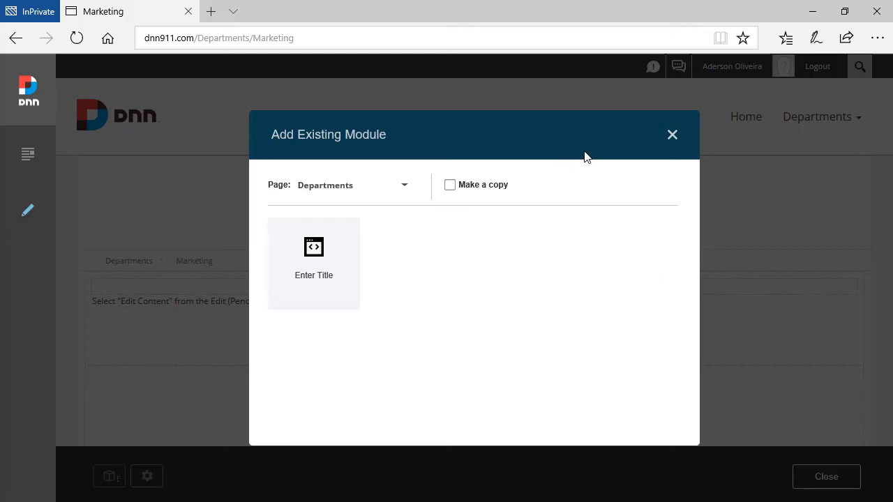
click(674, 135)
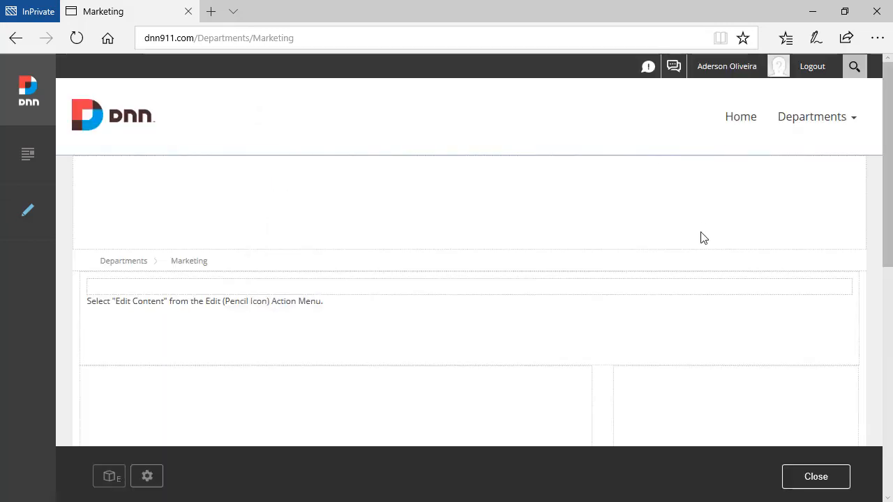